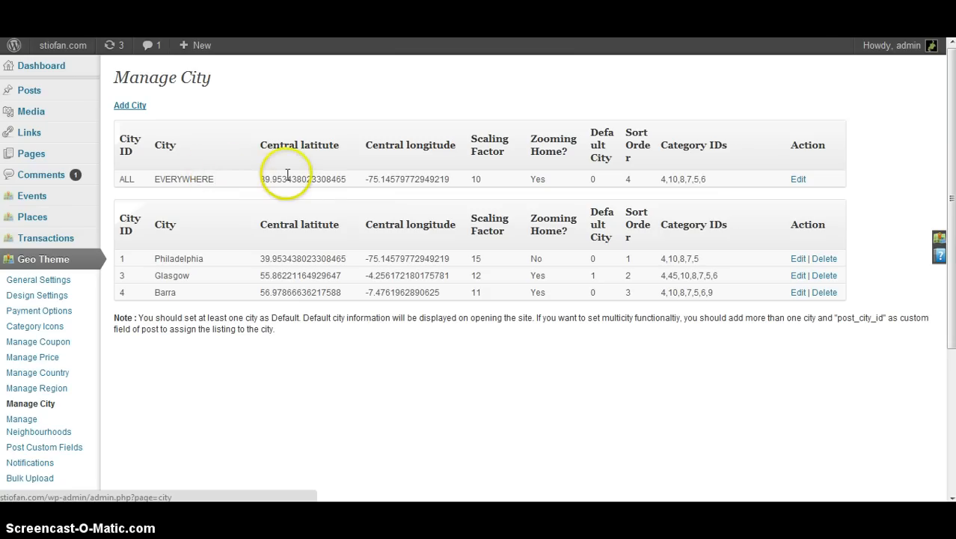
- Enable the EVERYWHERE city option under Multi City Settings in the theme's design settings
left_click(66, 298)
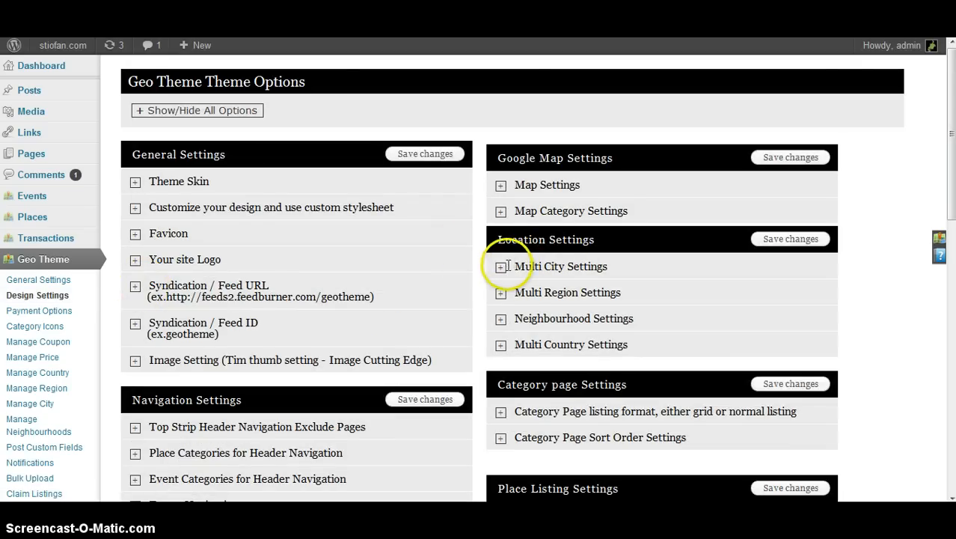
left_click(503, 267)
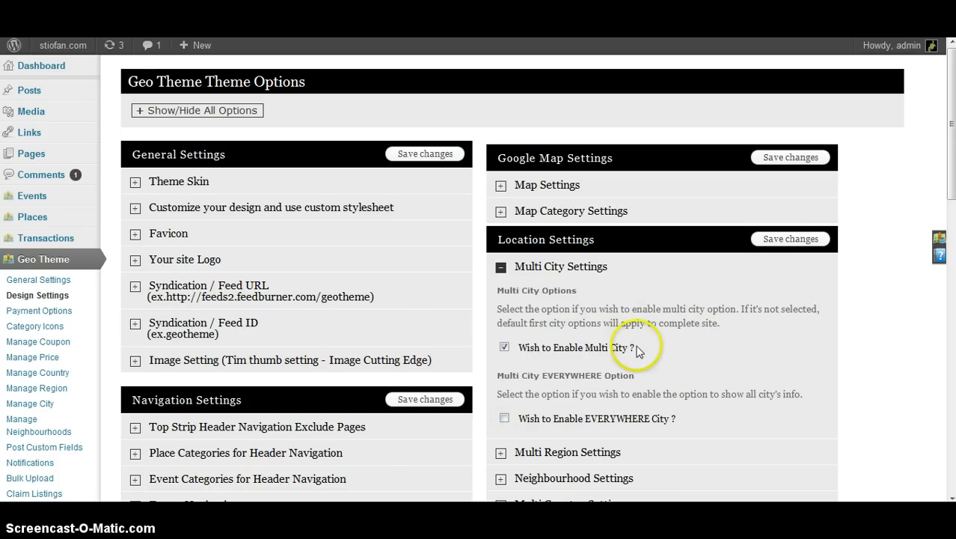
left_click(505, 419)
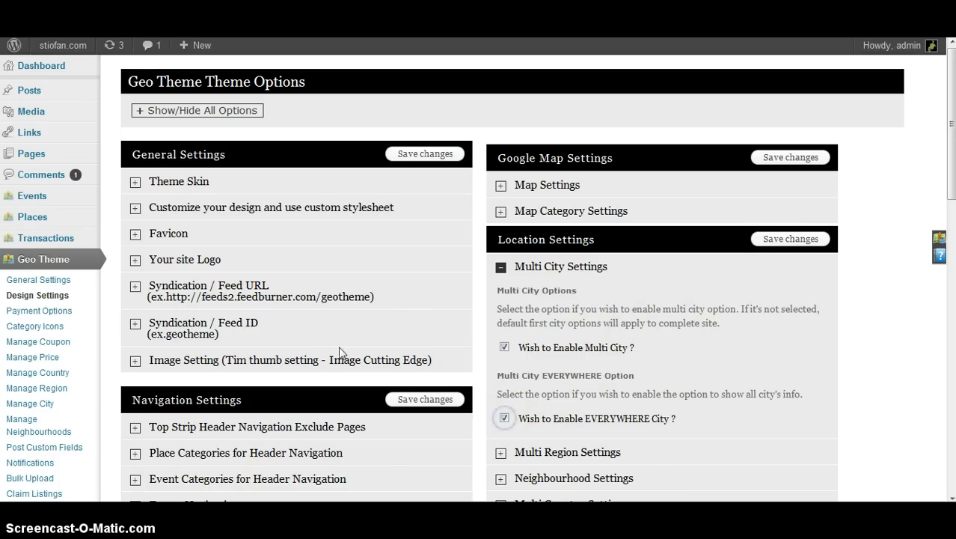
- Return to the city management list, and view all cities in the website's location chooser
left_click(43, 405)
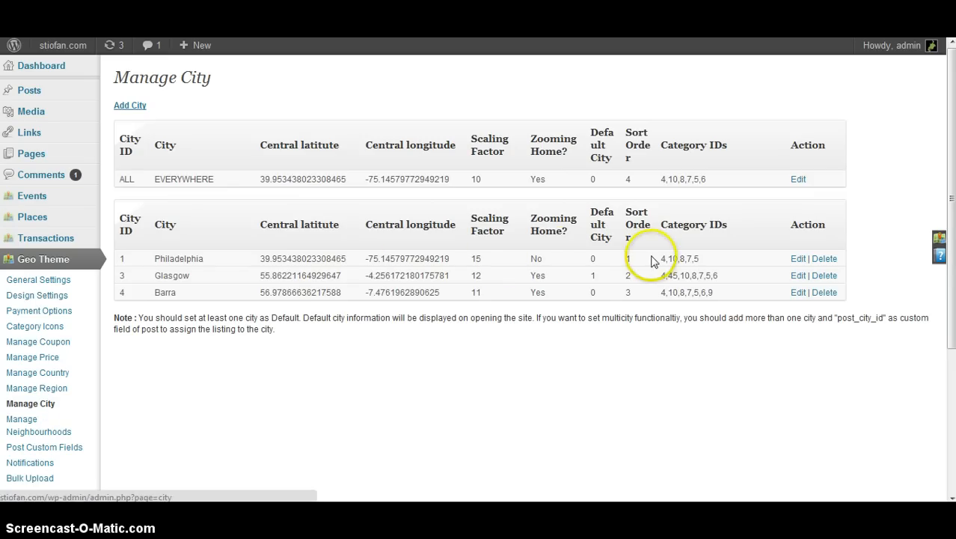
left_click(733, 216)
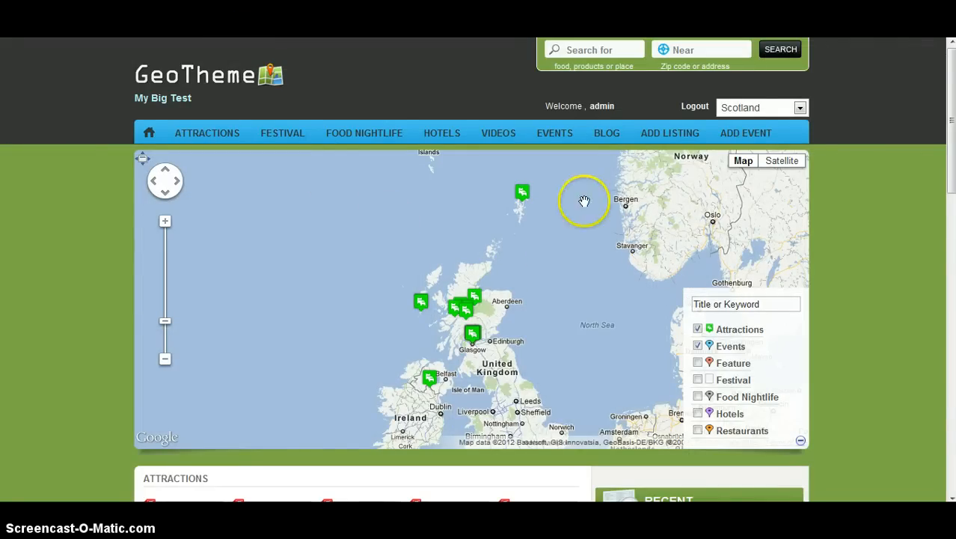
left_click(740, 108)
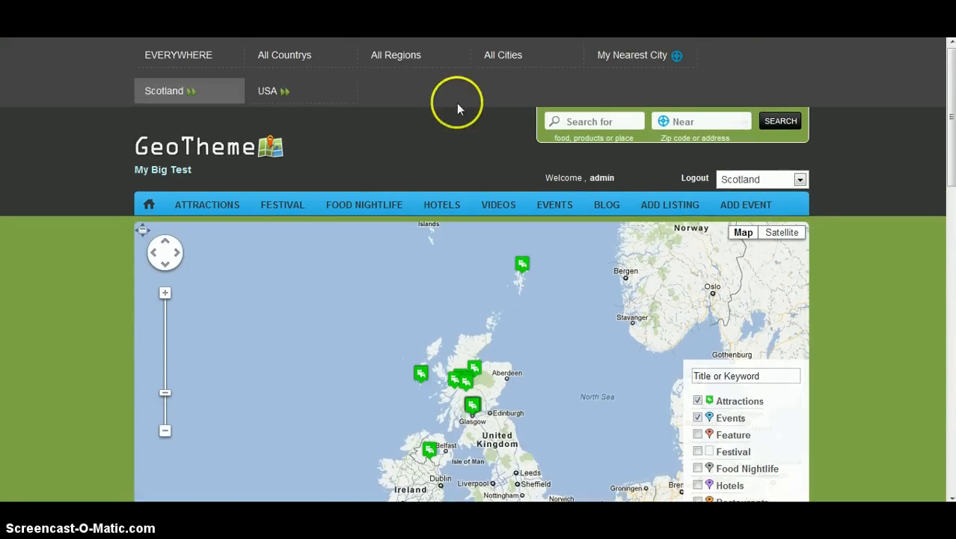
left_click(490, 58)
left_click(275, 94)
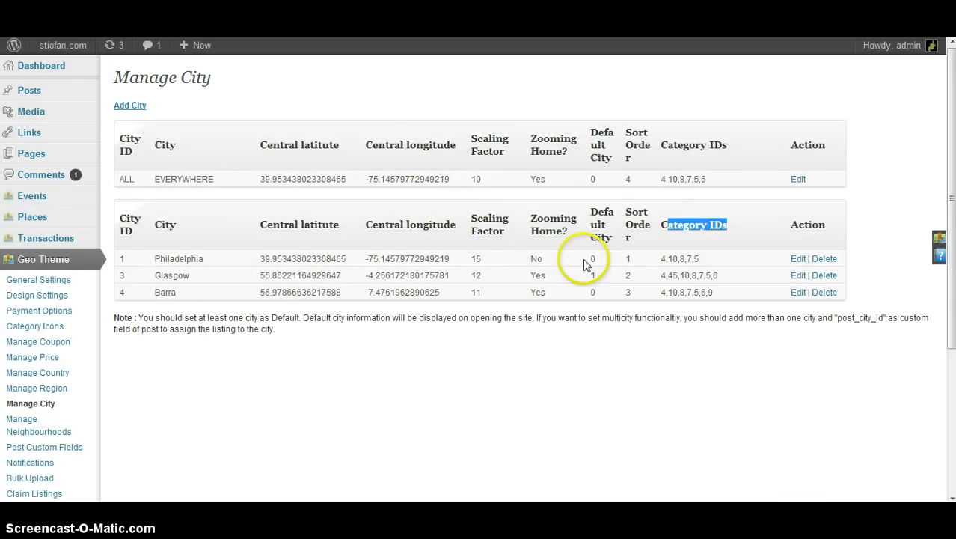
- Check the default city setting in the list, open Glasgow for editing, and review its city name and URL slug
double_click(595, 219)
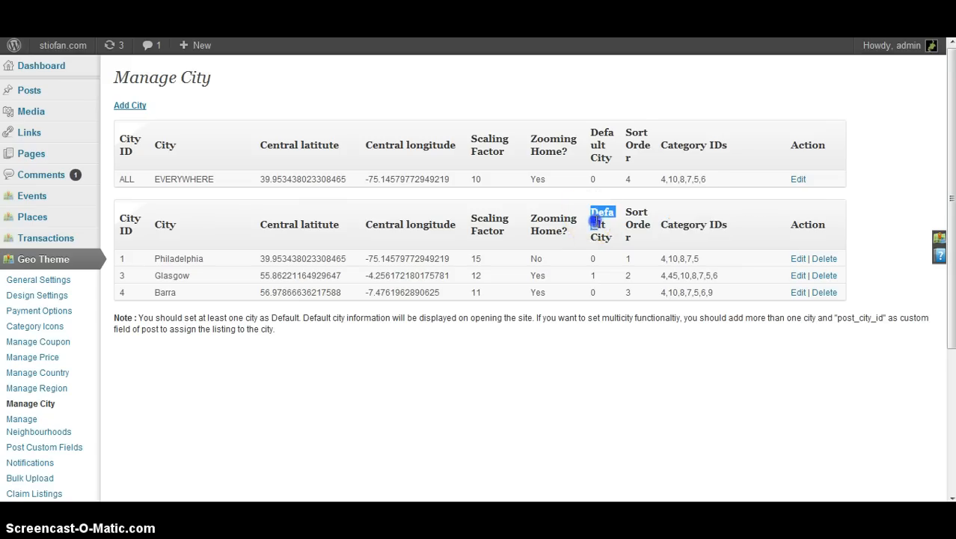
double_click(593, 275)
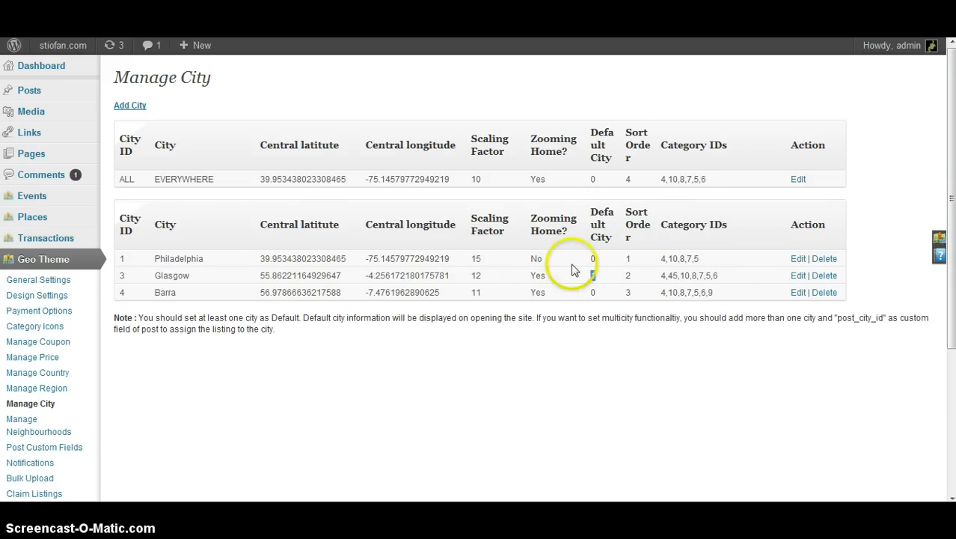
left_click(798, 276)
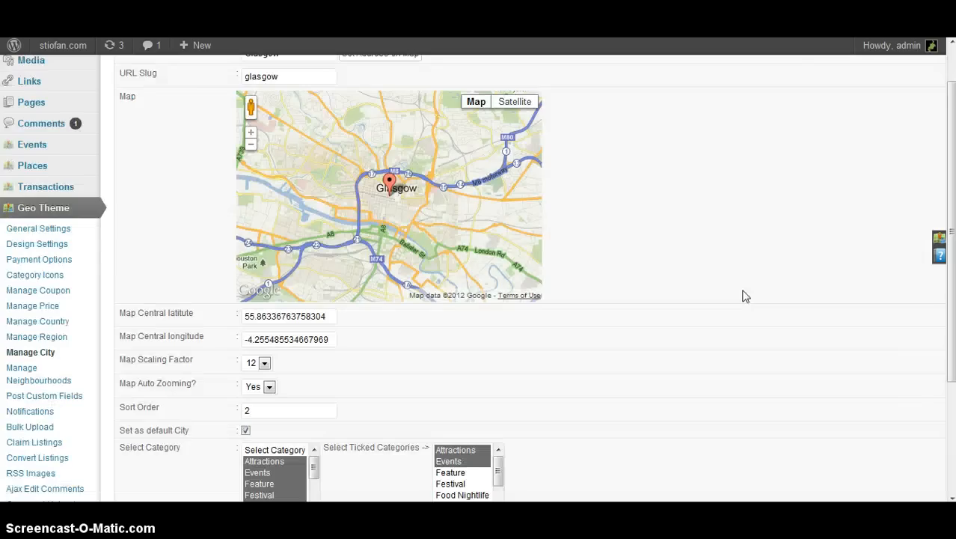
scroll(733, 269, "up", 1)
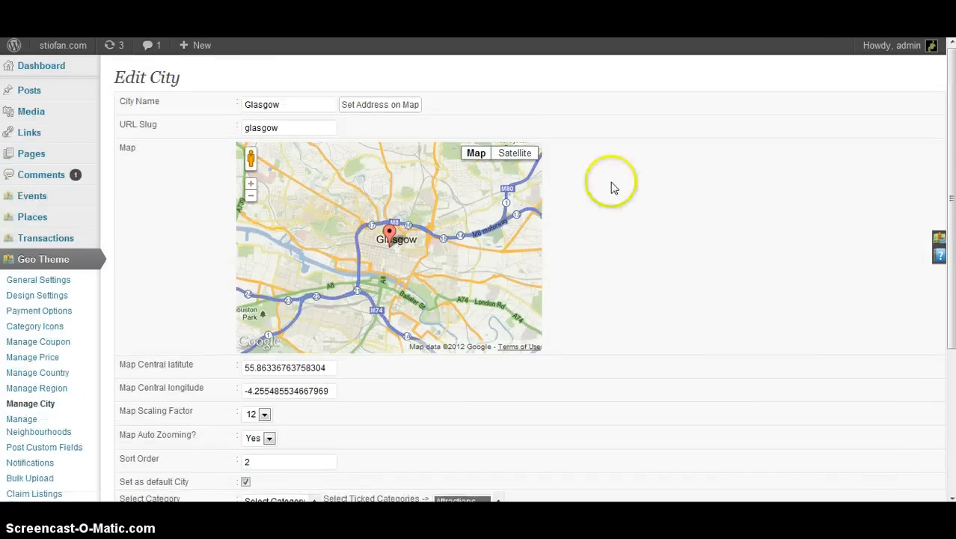
left_click_drag(297, 104, 212, 103)
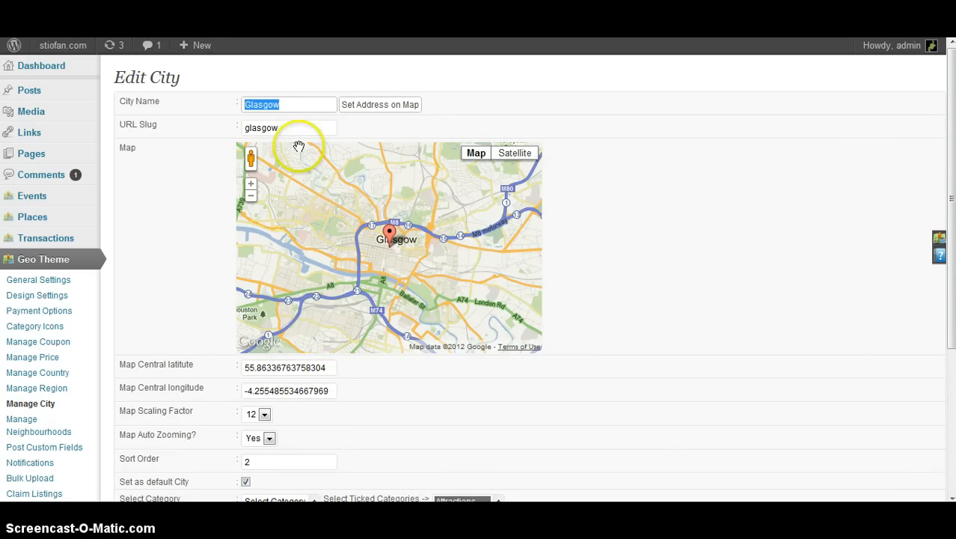
left_click(270, 128)
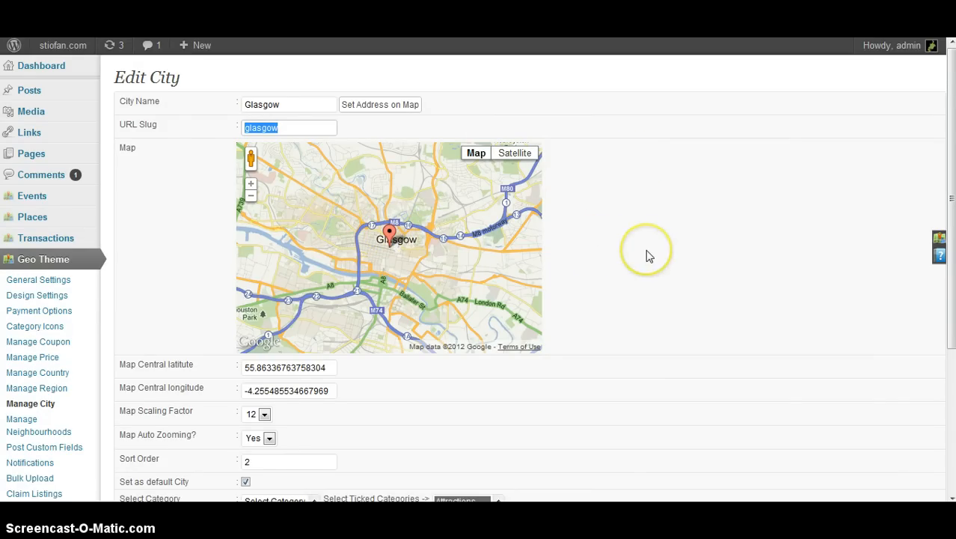
- Set Glasgow's map scaling factor to 14
scroll(648, 255, "down", 2)
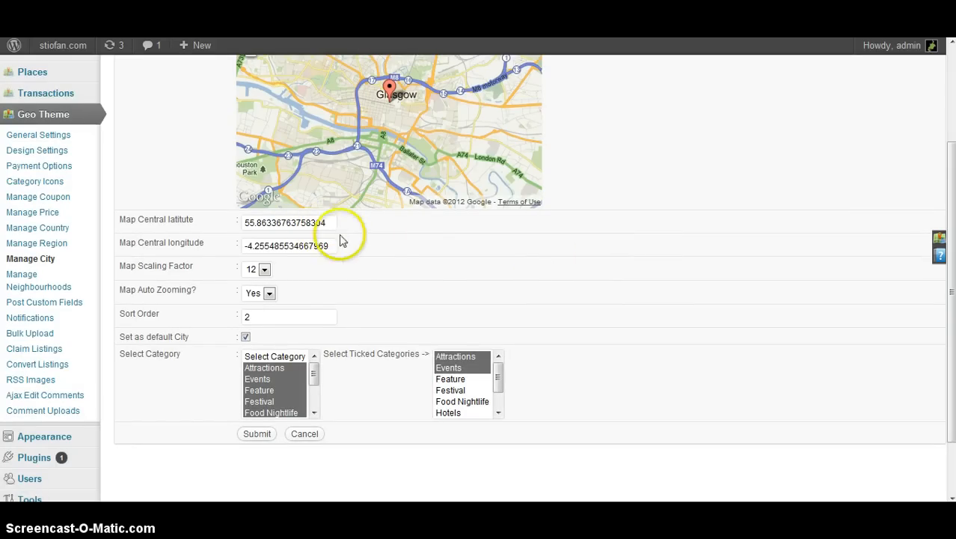
left_click(265, 270)
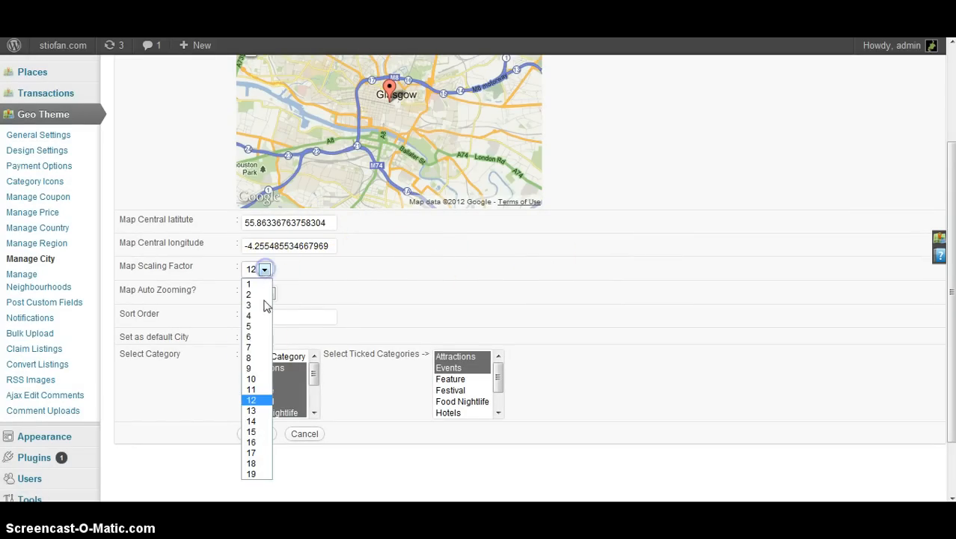
left_click(255, 423)
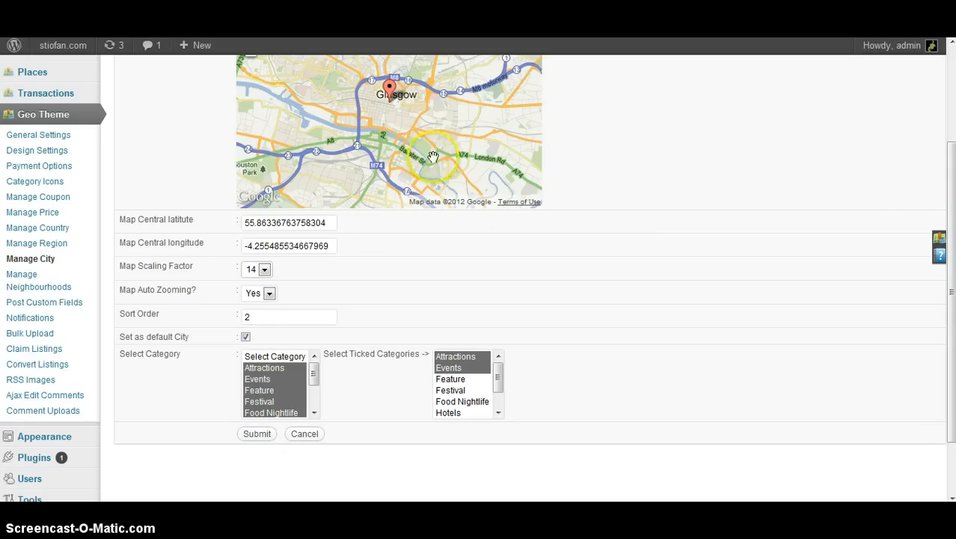
- Zoom Glasgow's preview map out and back in to set the map scaling factor to 12
scroll(573, 166, "up", 3)
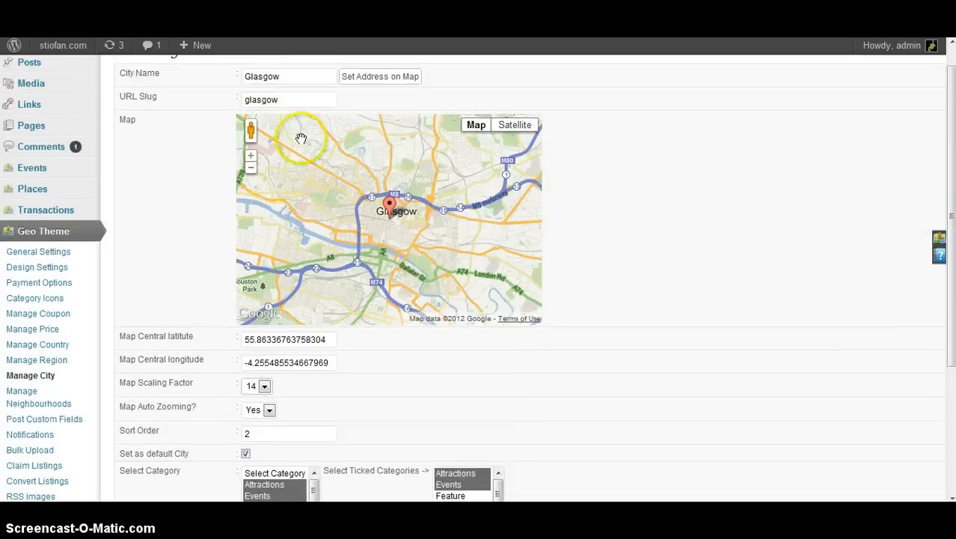
left_click(251, 168)
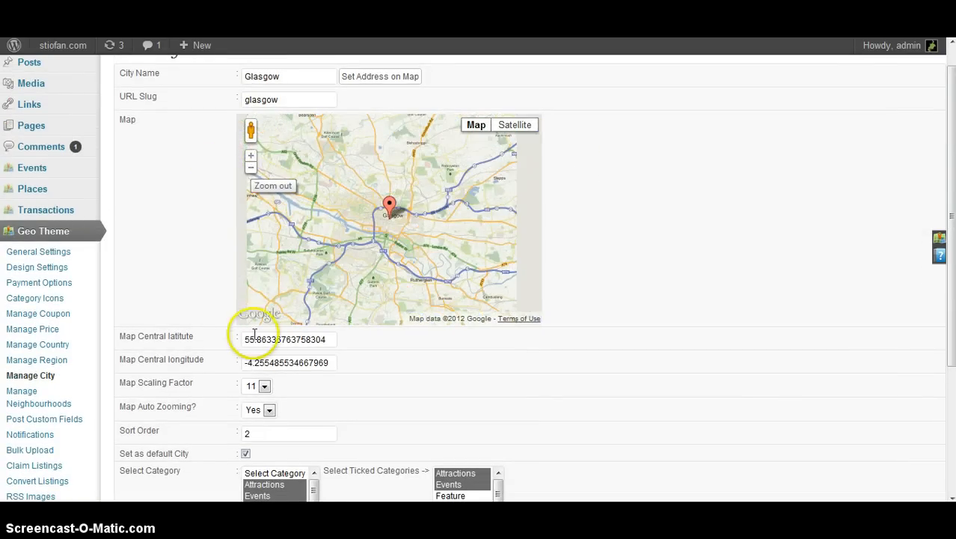
left_click(252, 169)
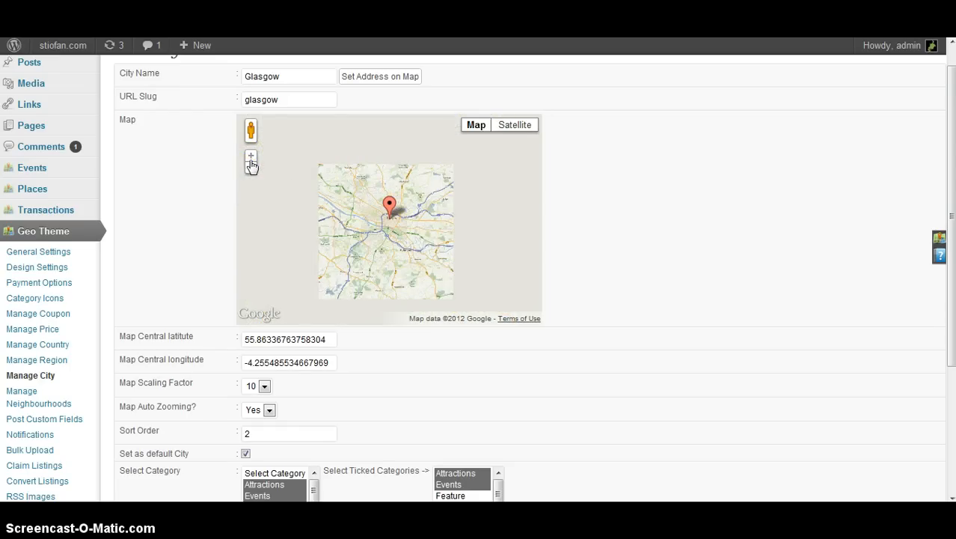
left_click(251, 156)
left_click(250, 156)
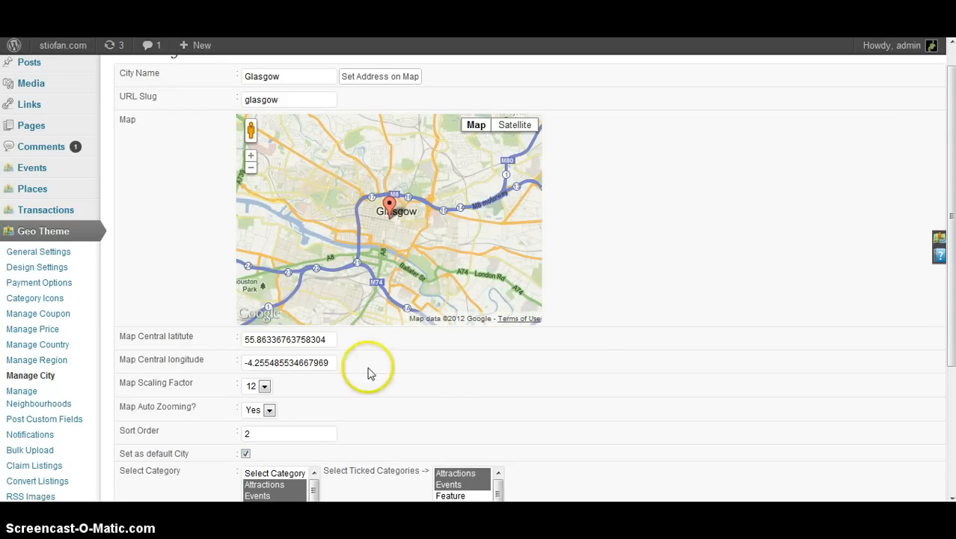
- Examine the central longitude and latitude values in Glasgow's map settings
scroll(588, 378, "down", 2)
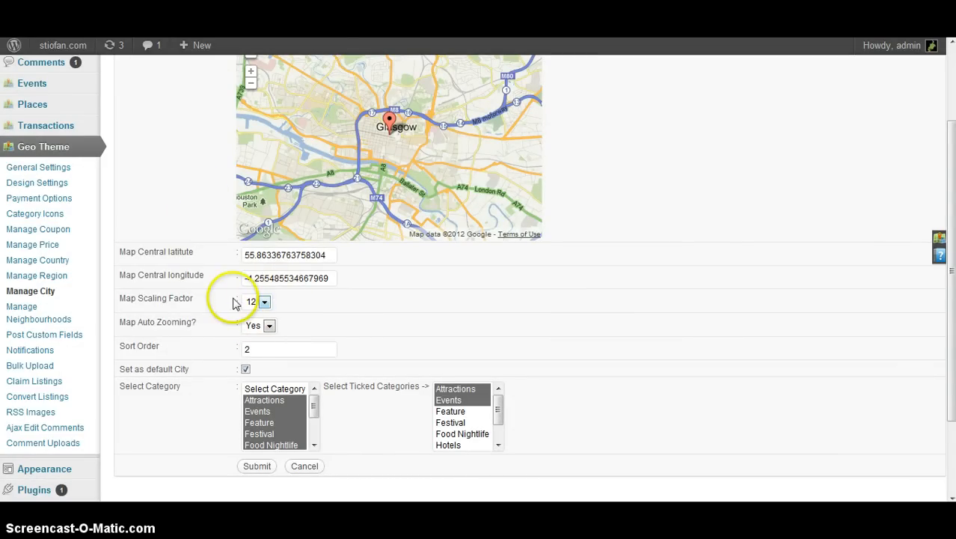
left_click_drag(330, 277, 252, 277)
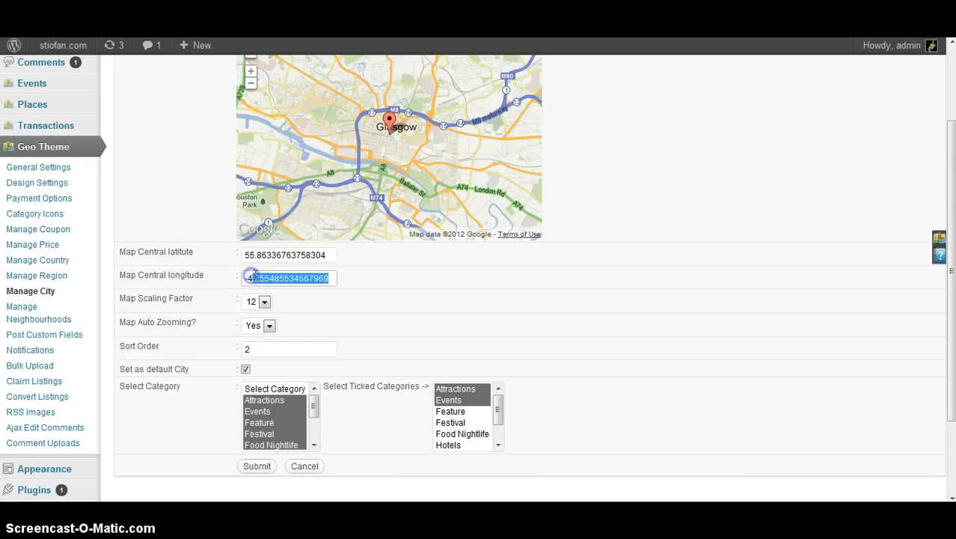
left_click_drag(329, 255, 271, 256)
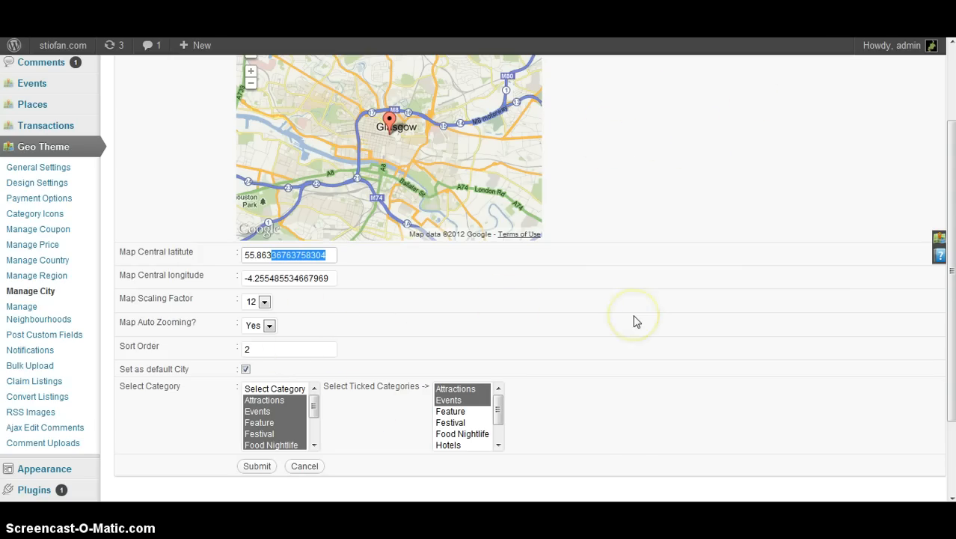
- Review the categories selected for Glasgow and compare them with the category list on the website's map
scroll(634, 320, "down", 3)
left_click_drag(188, 292, 160, 288)
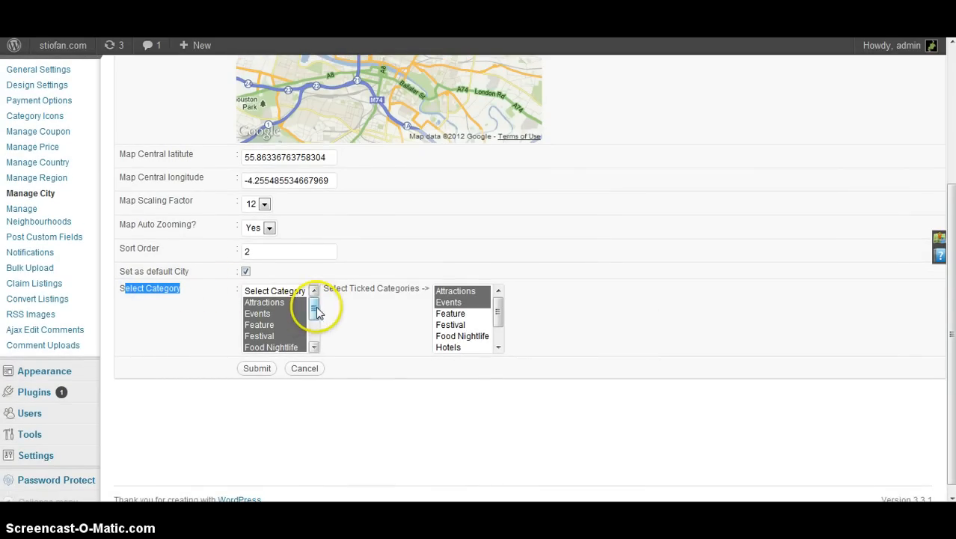
left_click_drag(315, 309, 316, 336)
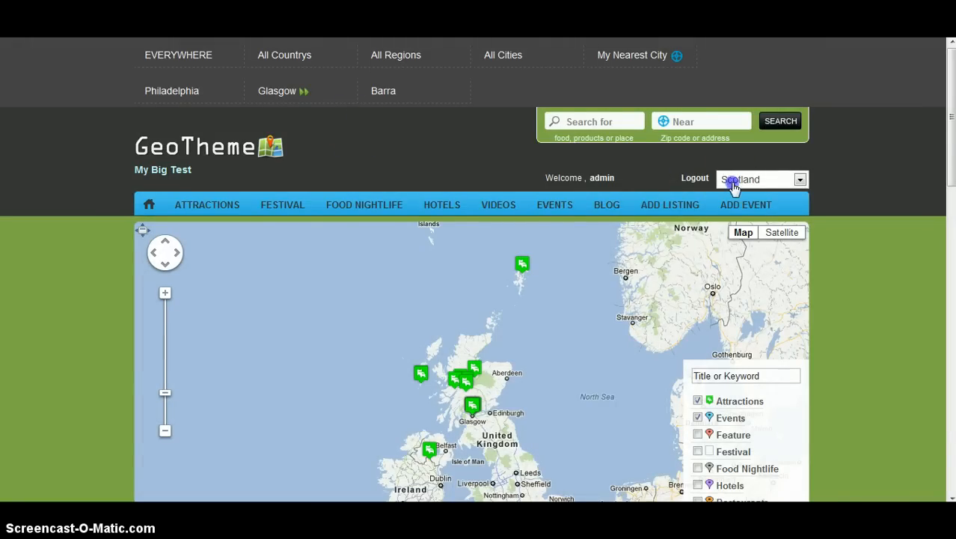
scroll(733, 188, "down", 2)
left_click_drag(715, 327, 760, 334)
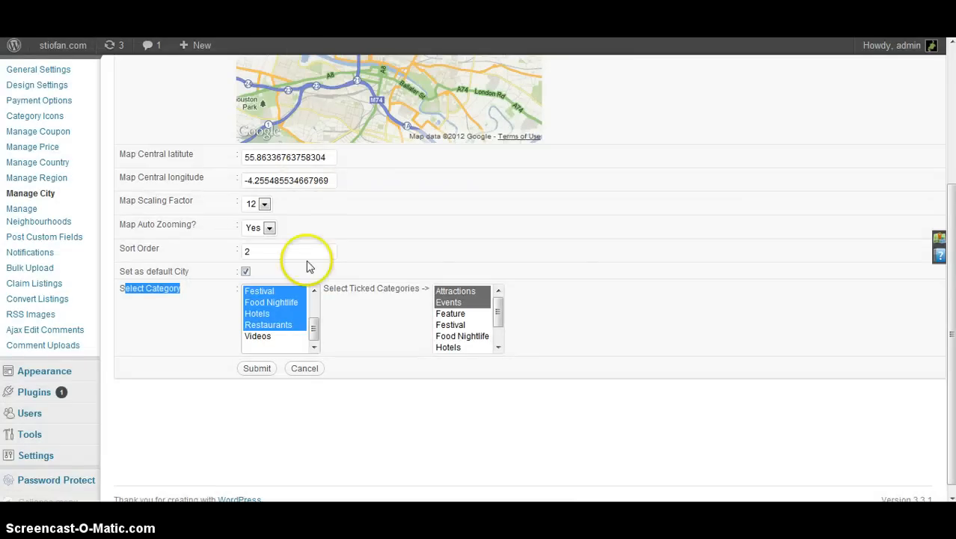
- Review Glasgow's default ticked categories and compare them with those ticked on the reloaded website home map
left_click_drag(356, 288, 465, 296)
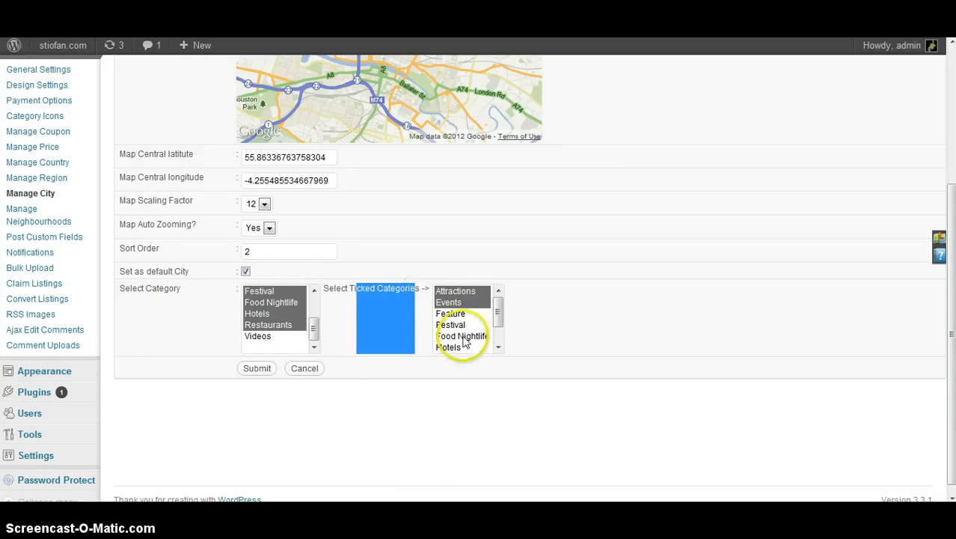
left_click(384, 305)
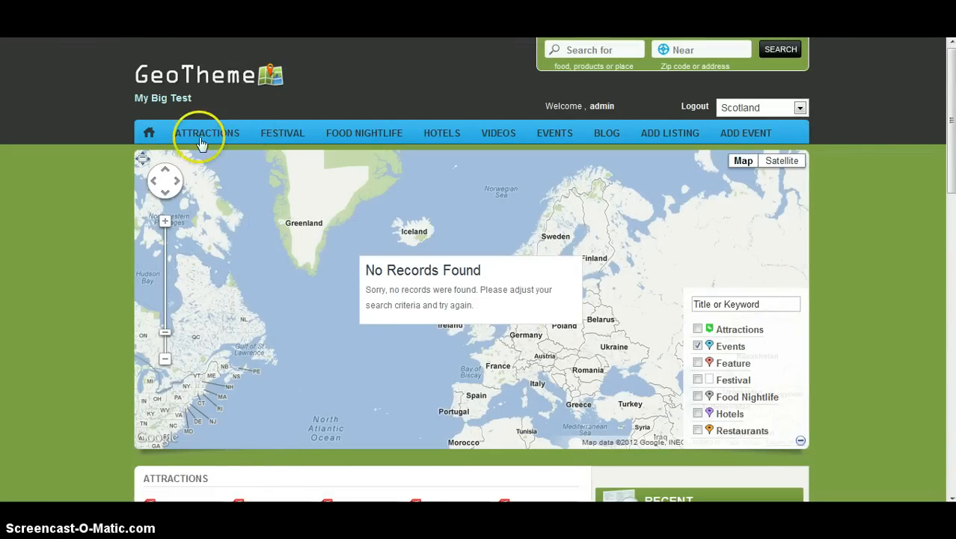
left_click(150, 133)
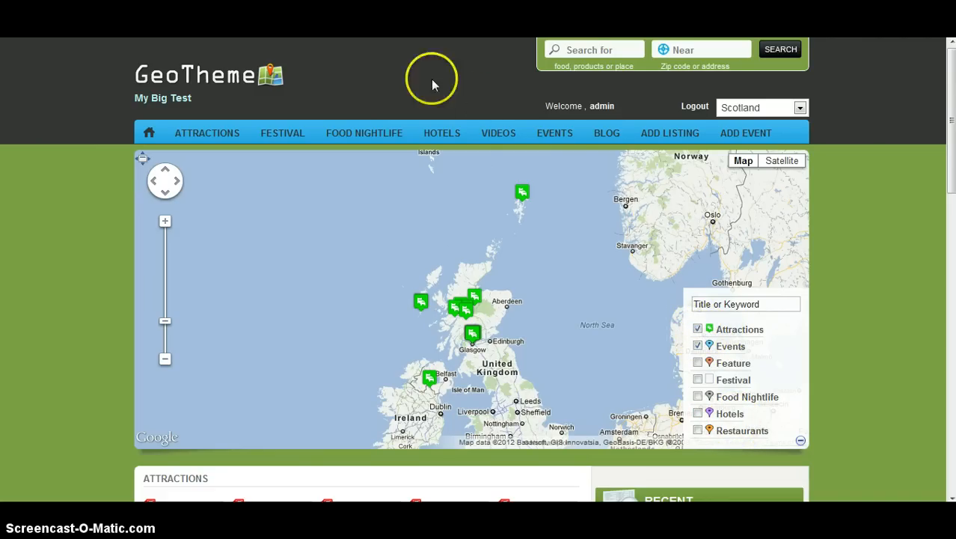
key("ctrl+Tab")
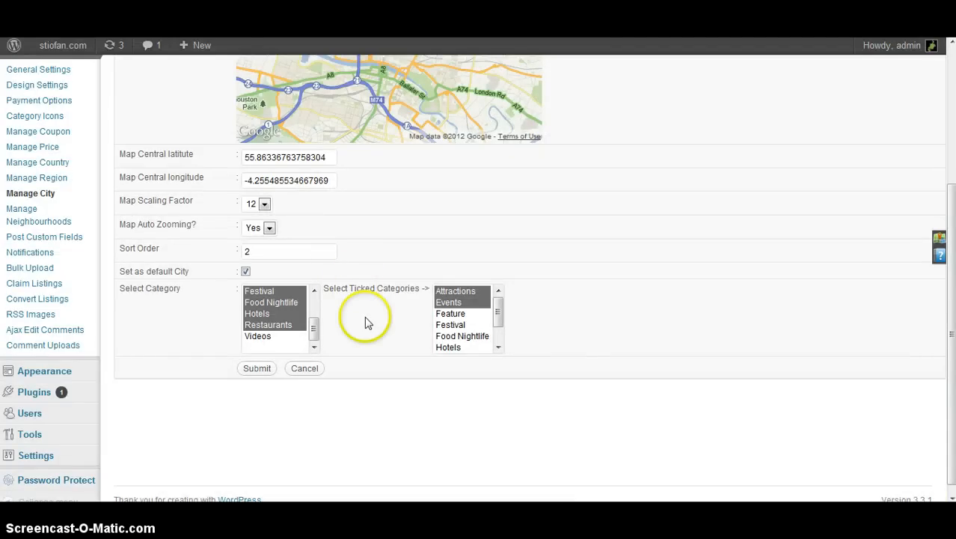
key("ctrl+Tab")
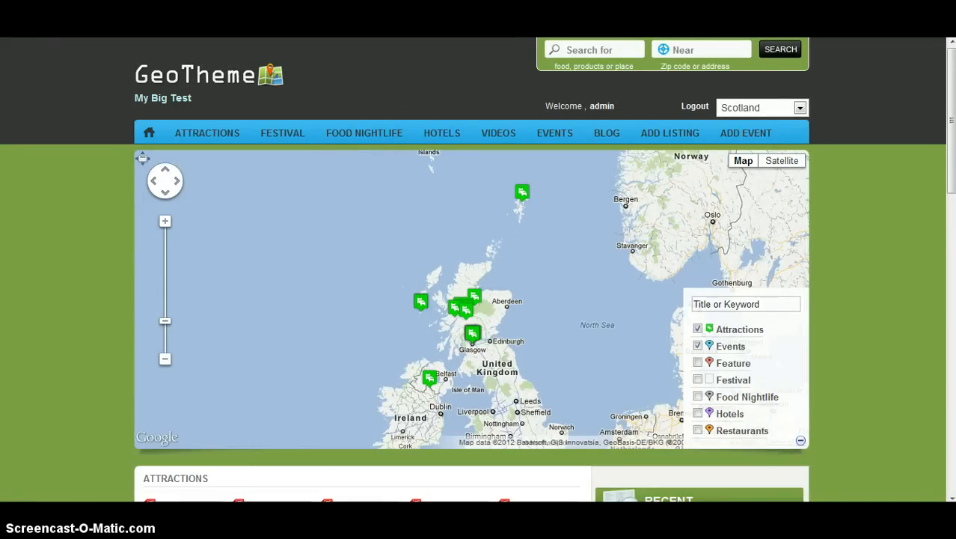
key("ctrl+Tab")
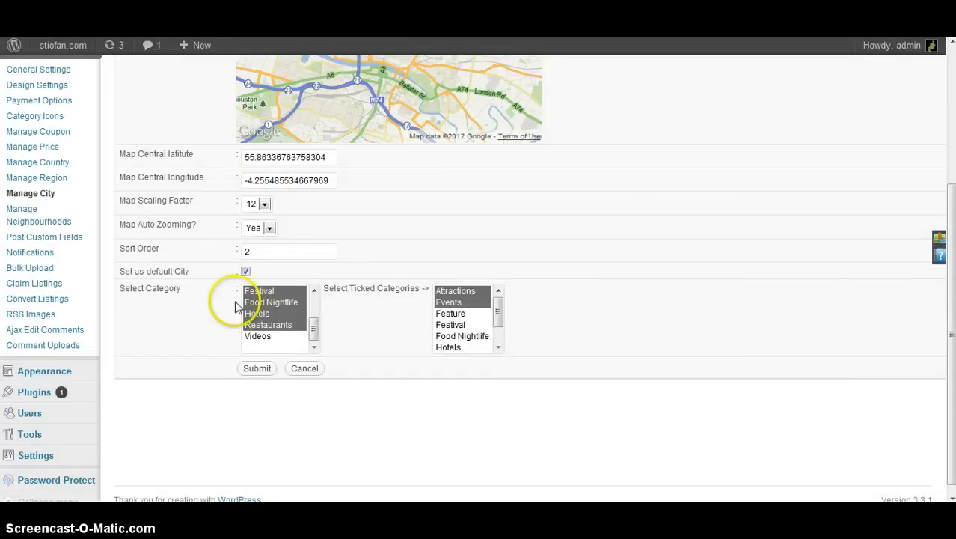
scroll(217, 296, "up", 2)
scroll(217, 295, "up", 1)
scroll(215, 295, "down", 3)
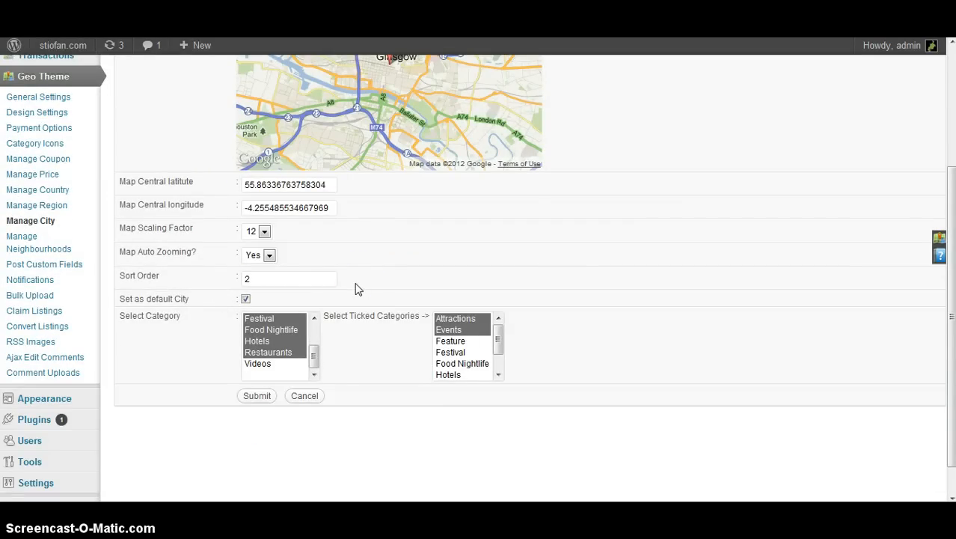
left_click(327, 358)
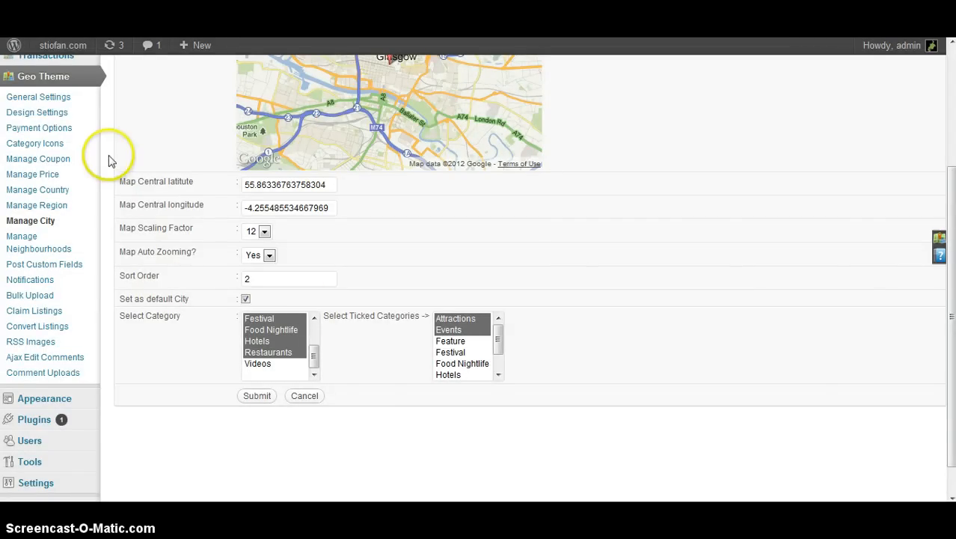
- Enable collapsing of child/sub categories in the map category settings under Design Settings and save the changes
left_click(63, 114)
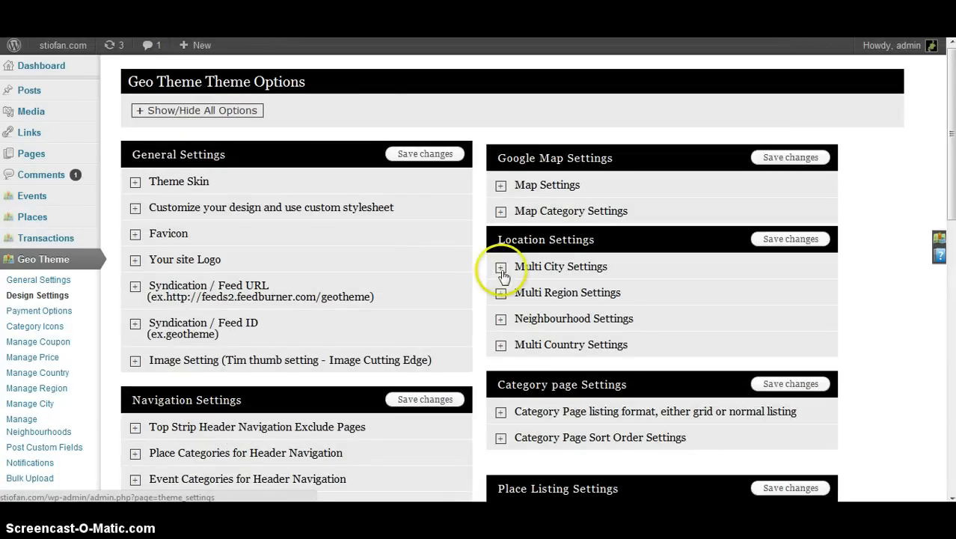
left_click(501, 213)
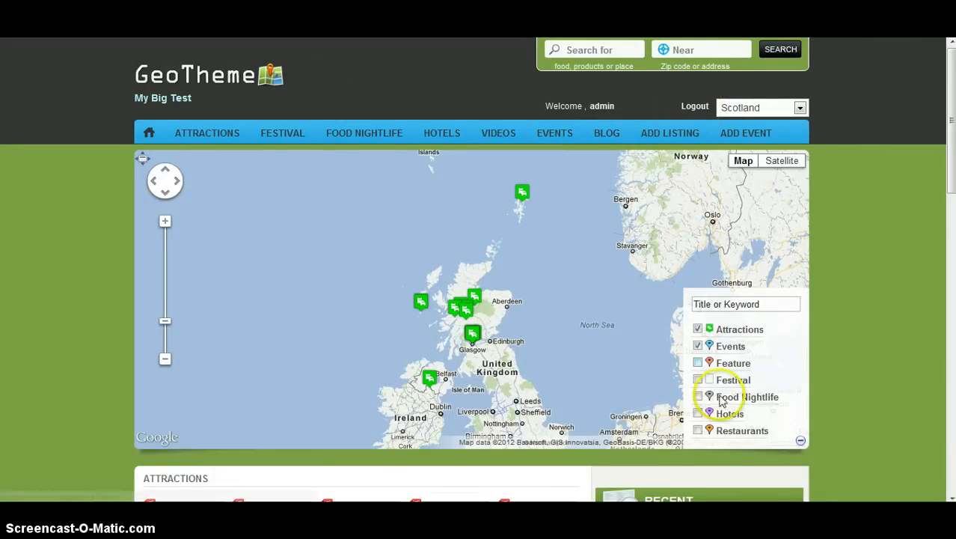
left_click_drag(769, 429, 730, 346)
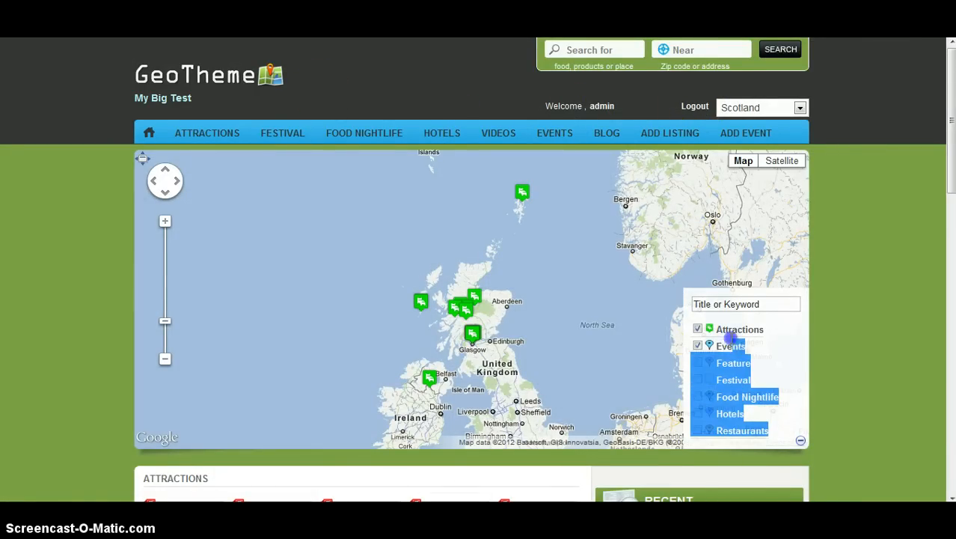
left_click(761, 334)
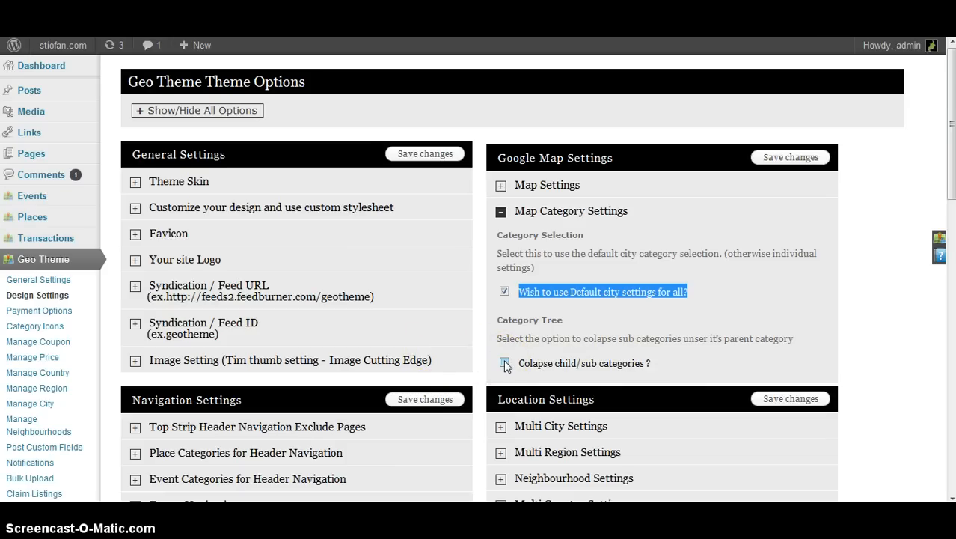
left_click(784, 154)
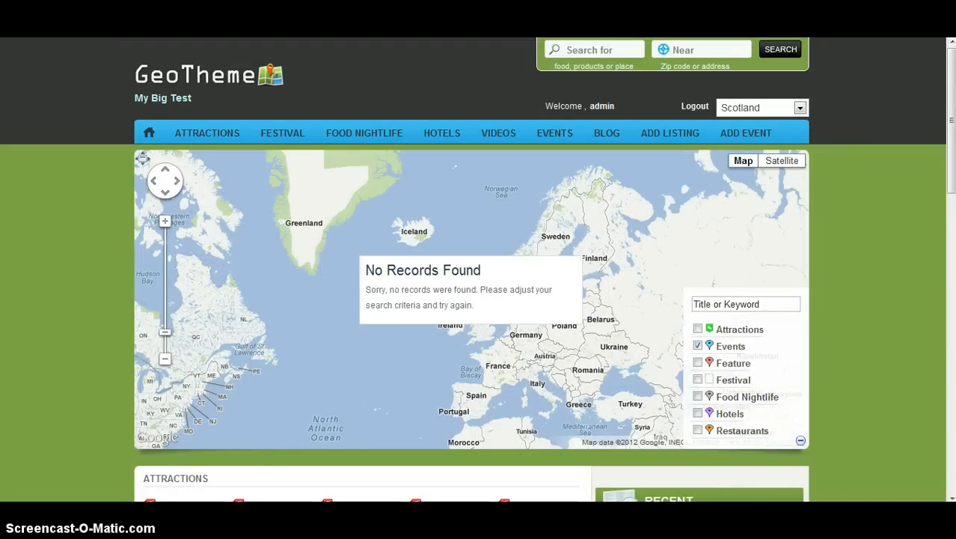
- Reload the website's home page, then expand and collapse Food Nightlife in the map's category list to check its subcategories
left_click(155, 135)
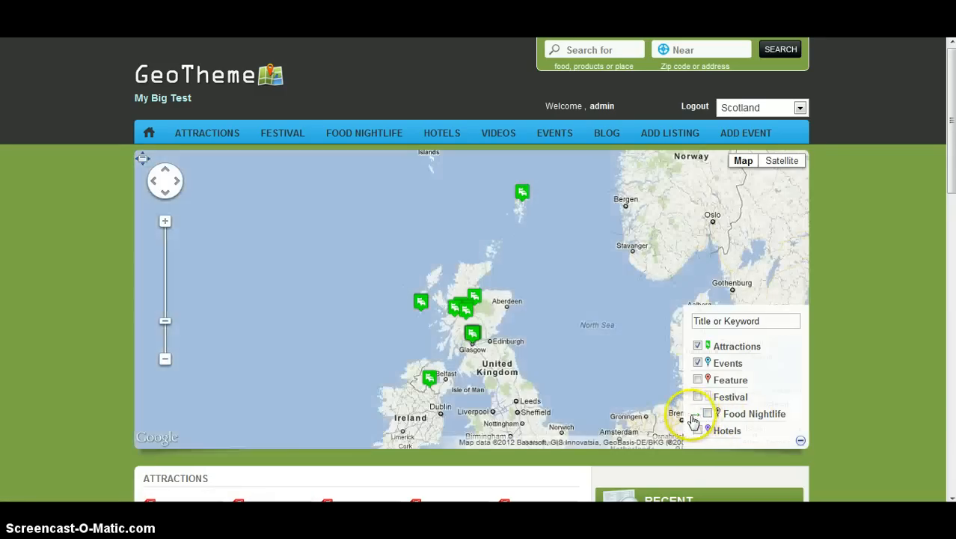
left_click(696, 416)
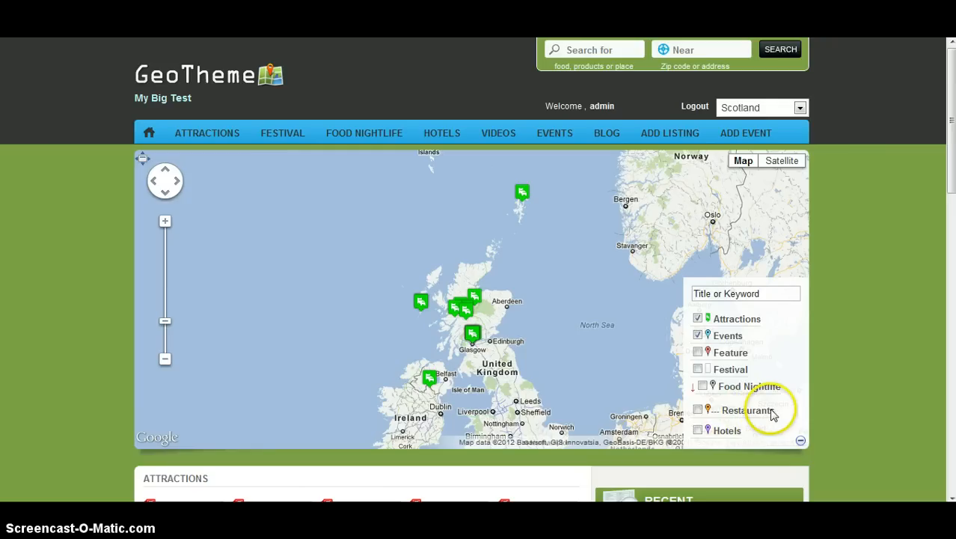
left_click(695, 388)
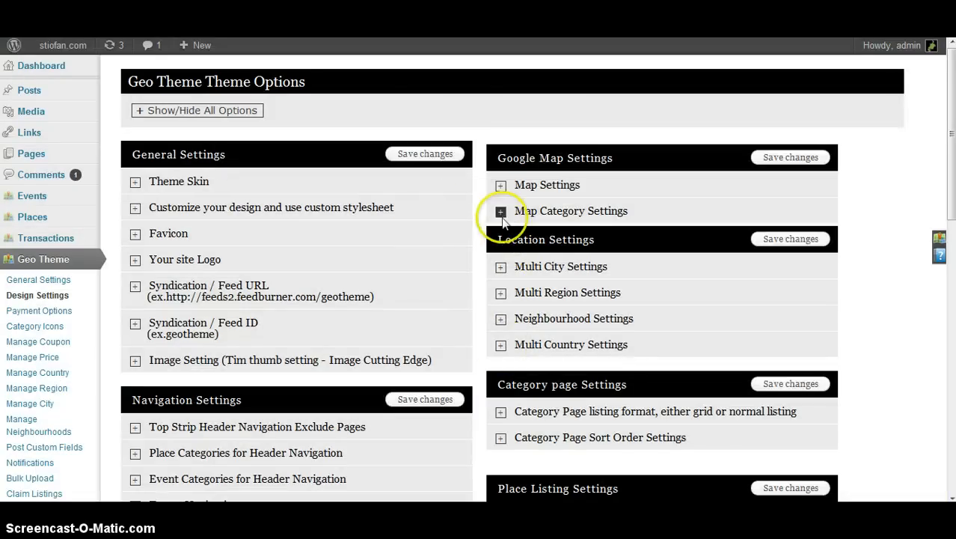
- Disable collapsing of child/sub categories in the map category settings and save the changes
left_click(500, 213)
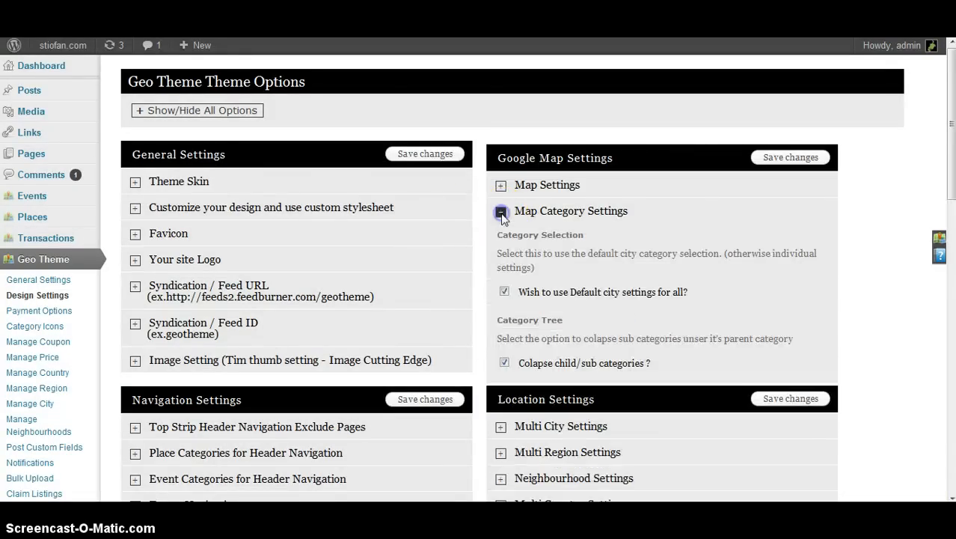
left_click(505, 362)
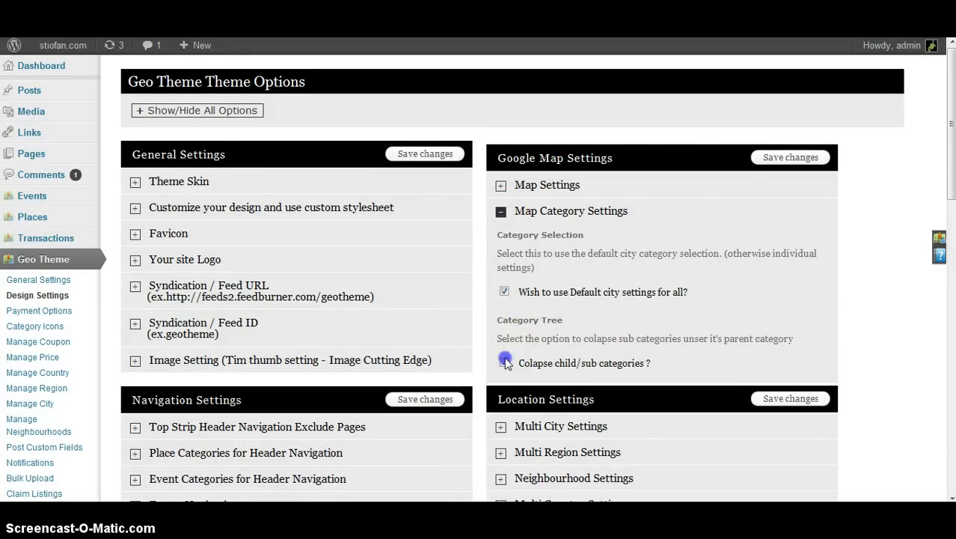
left_click(775, 161)
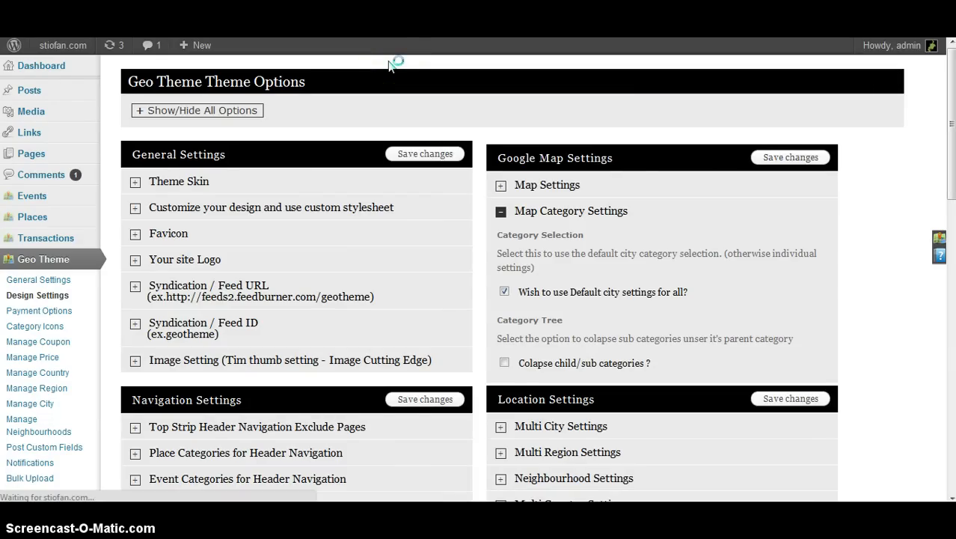